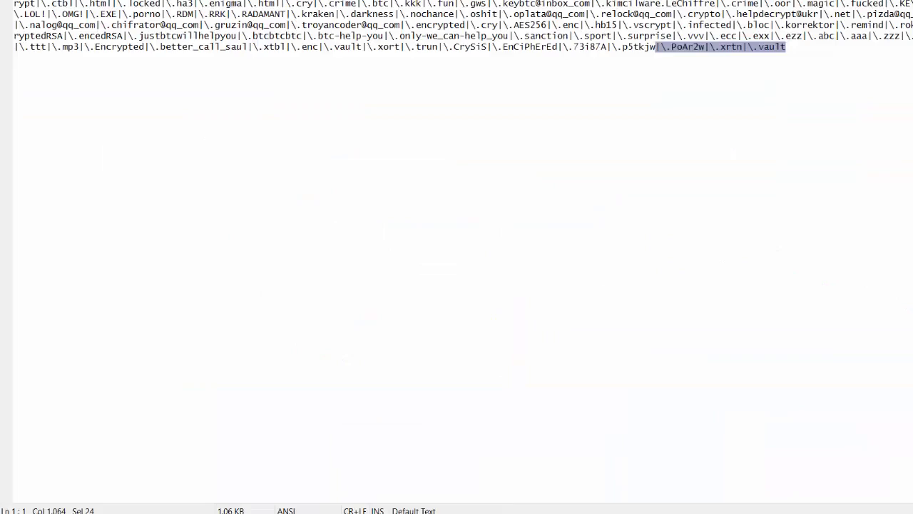
Step: Select the full pipe-separated ransomware extension regex in Notepad2 and copy it to the clipboard
left_click(722, 48)
left_click_drag(795, 54, 12, 0)
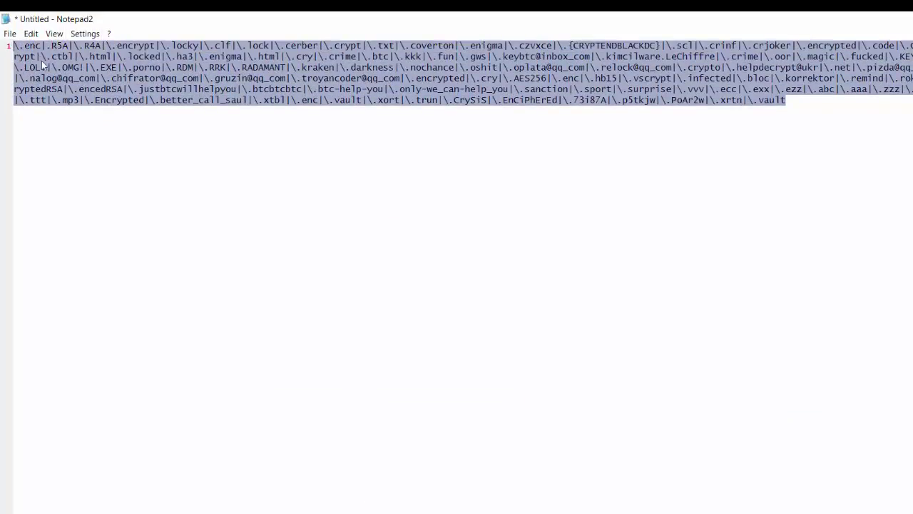
right_click(101, 79)
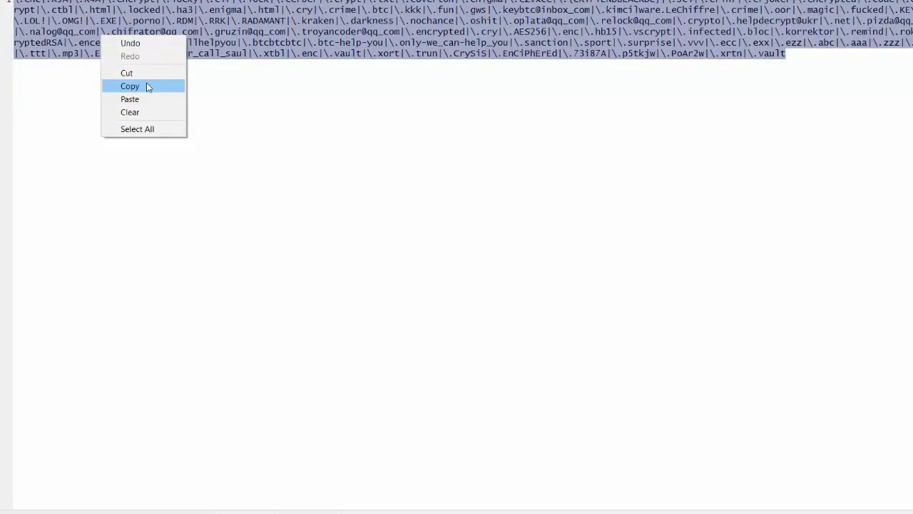
left_click(147, 86)
left_click(253, 31)
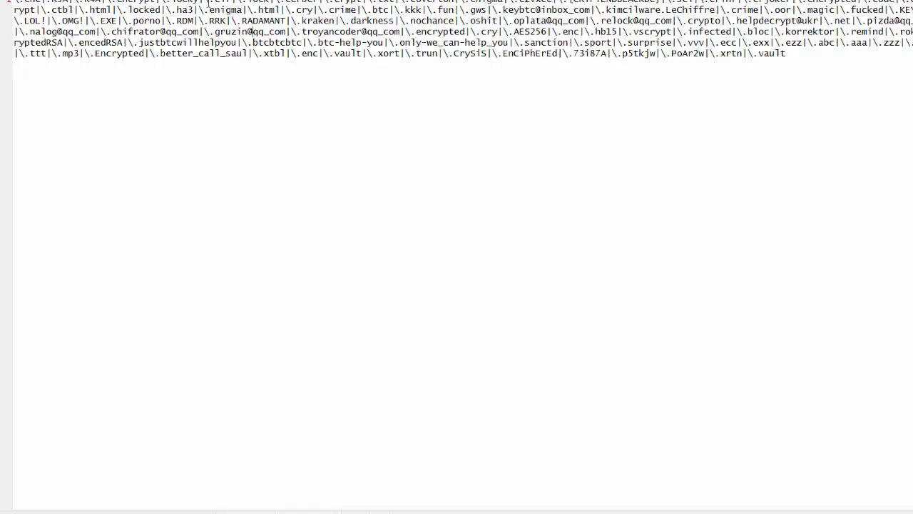
left_click_drag(806, 57, 16, 1)
right_click(43, 14)
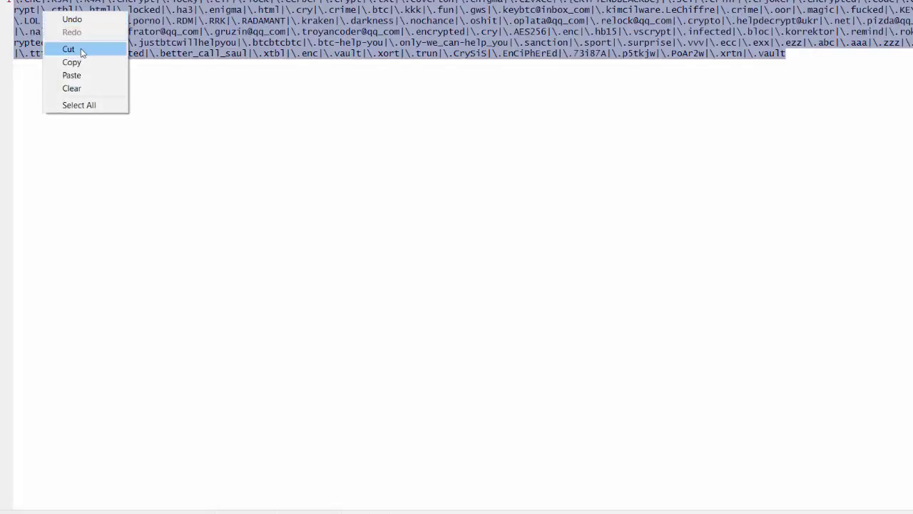
left_click(85, 62)
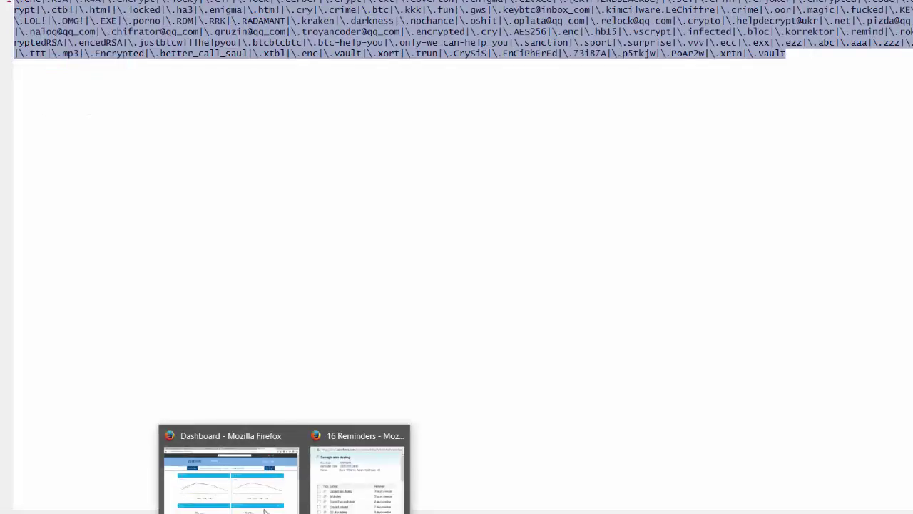
Step: Open the Search by File/Folder Name report from All Reports in LANGuardian
left_click(228, 467)
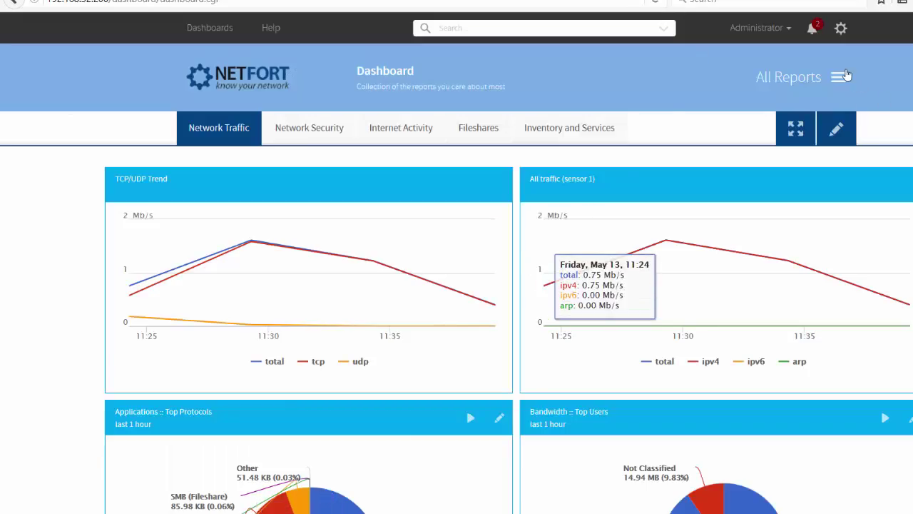
left_click(840, 77)
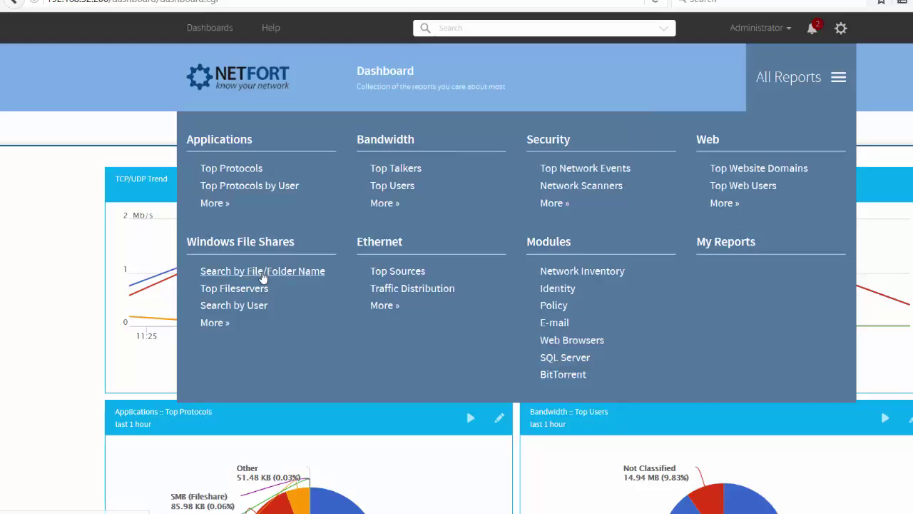
left_click(263, 272)
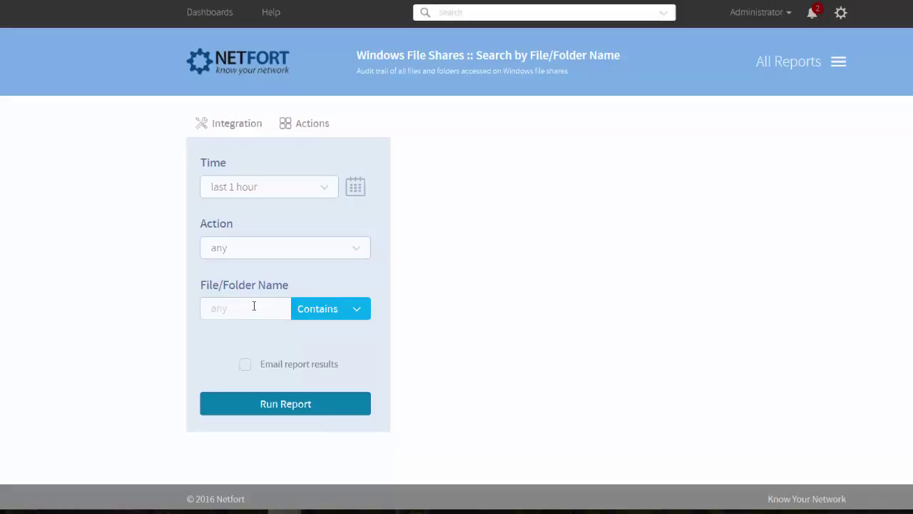
Step: Filter file/folder names with Matches regexp using the pasted ransomware regex and run the report
left_click(340, 319)
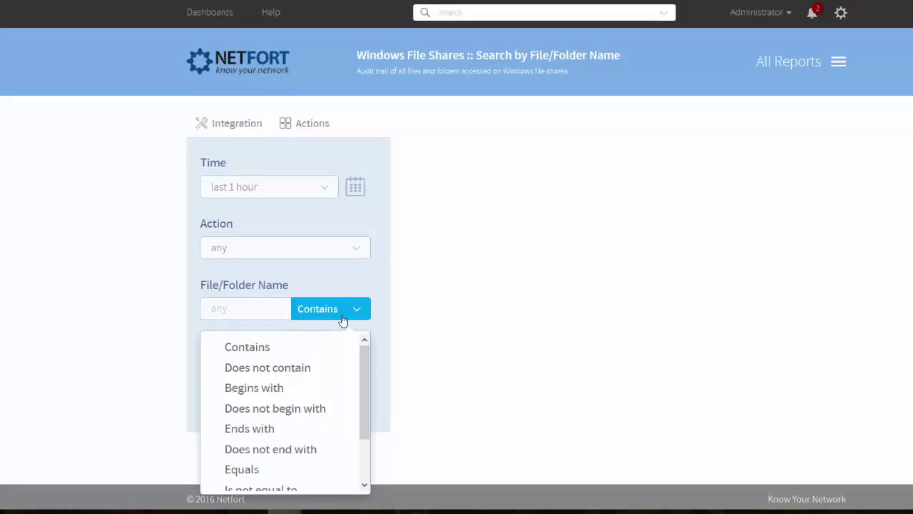
scroll(286, 428, "down", 2)
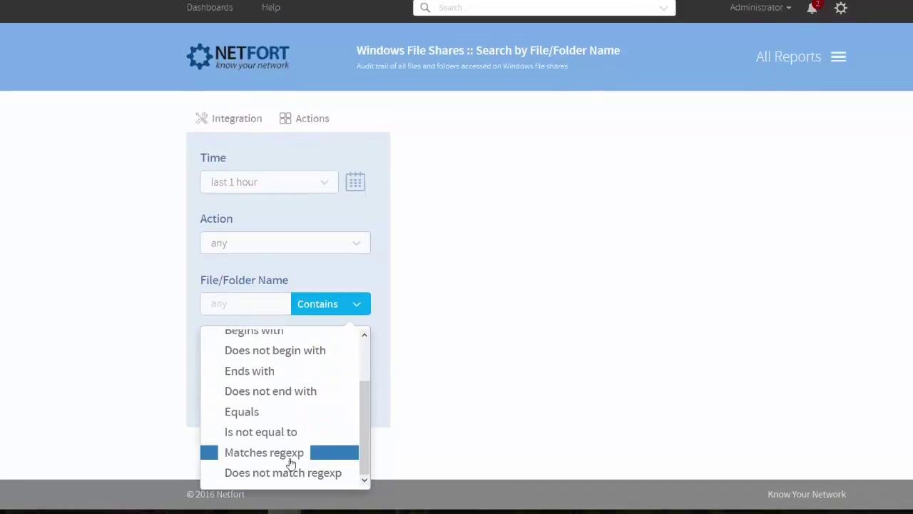
left_click(290, 461)
right_click(239, 305)
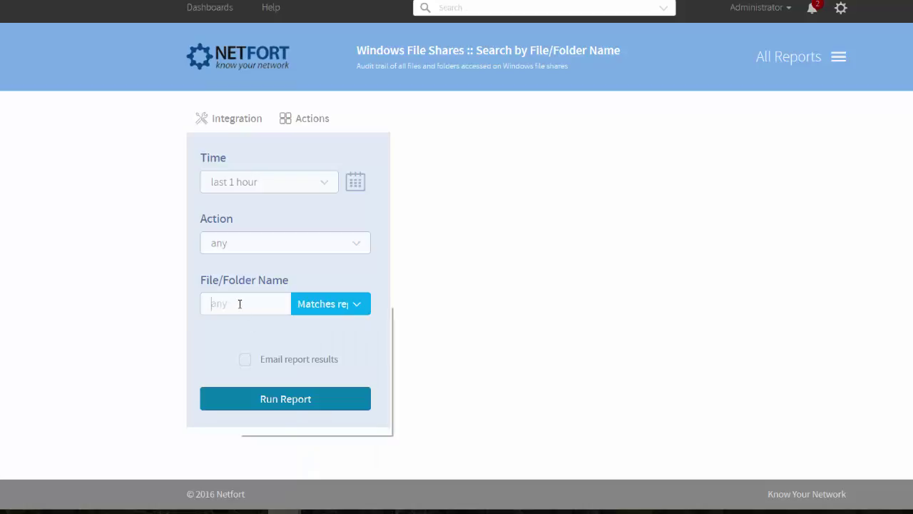
left_click(268, 355)
left_click(302, 404)
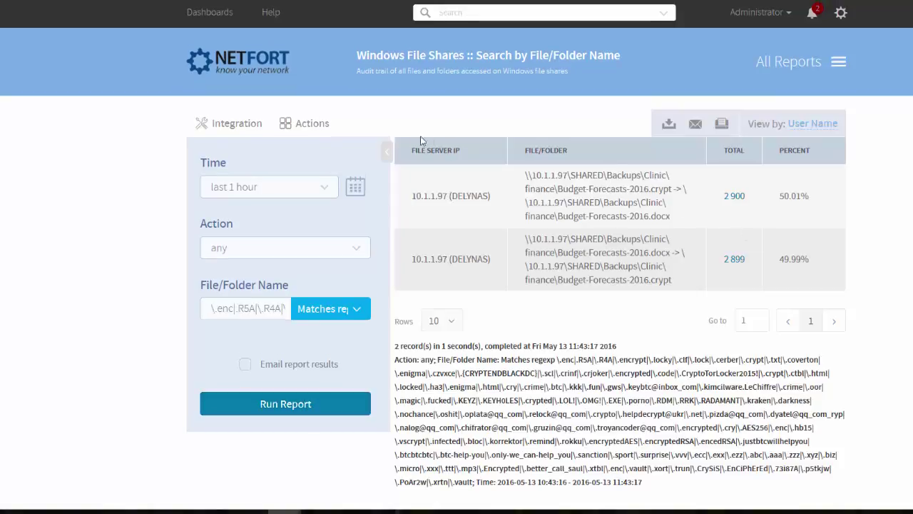
Step: Duplicate the regex search and save it as a custom report named 'Ransomware Activity'
left_click(311, 126)
left_click(242, 184)
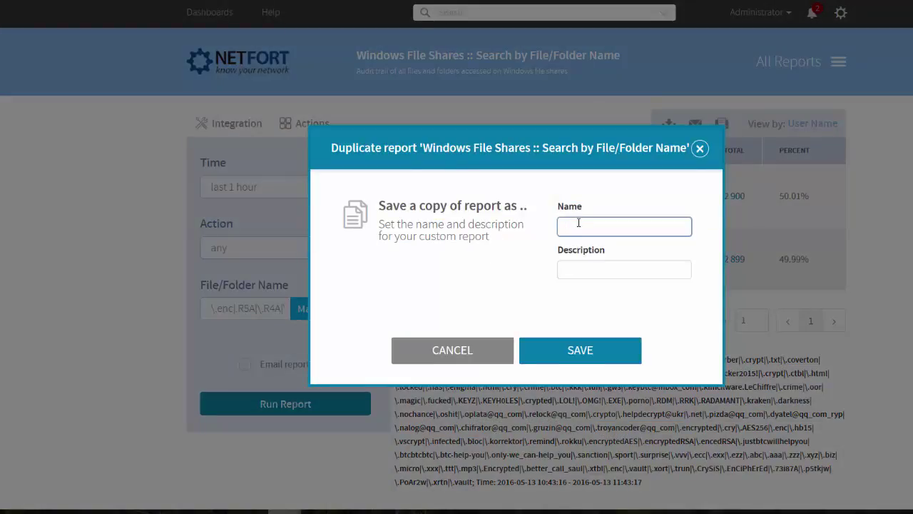
type("Ransomware Activity")
left_click(645, 227)
left_click(579, 352)
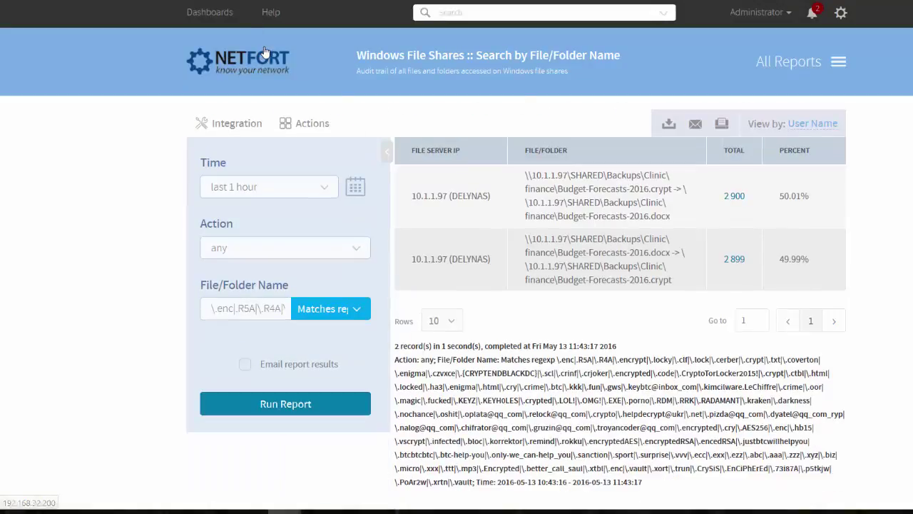
Step: Drill into the first rename record to reveal client 10.1.1.163 renaming Budget-Forecasts-2016 to .crypt
left_click(731, 196)
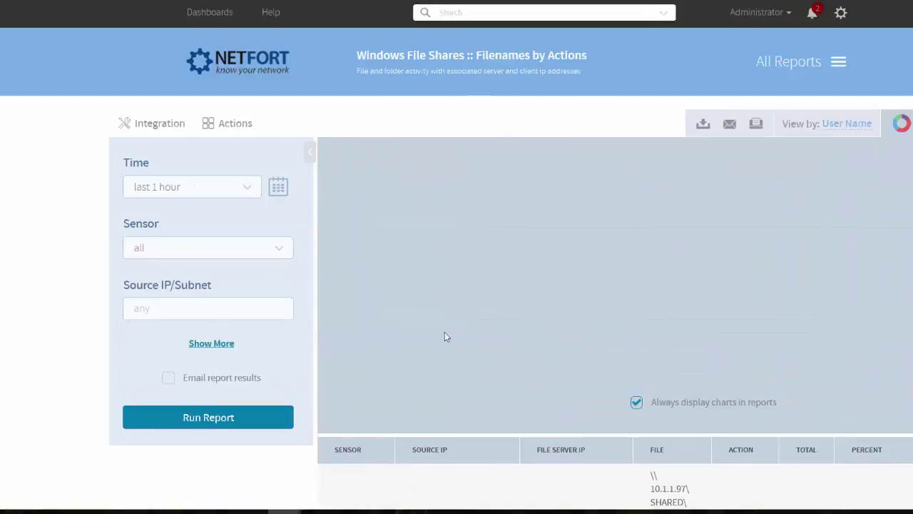
scroll(442, 357, "down", 4)
scroll(481, 342, "down", 1)
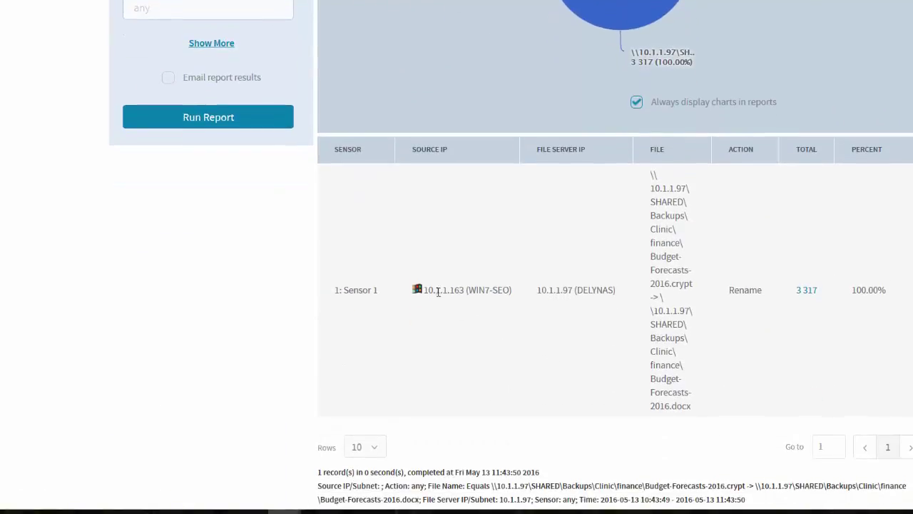
left_click_drag(428, 291, 461, 291)
left_click_drag(692, 283, 676, 284)
scroll(747, 310, "up", 5)
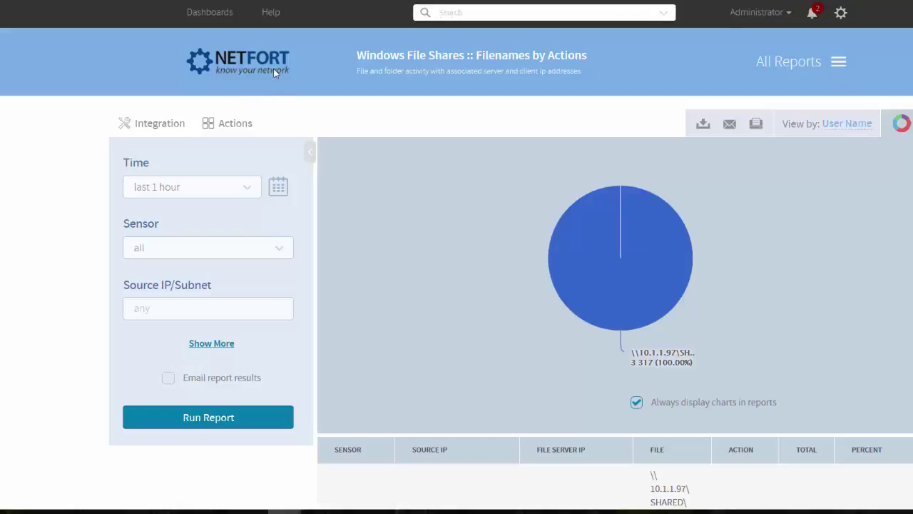
Step: Run the Search by File/Folder Name report filtered to Rename actions only
left_click(831, 63)
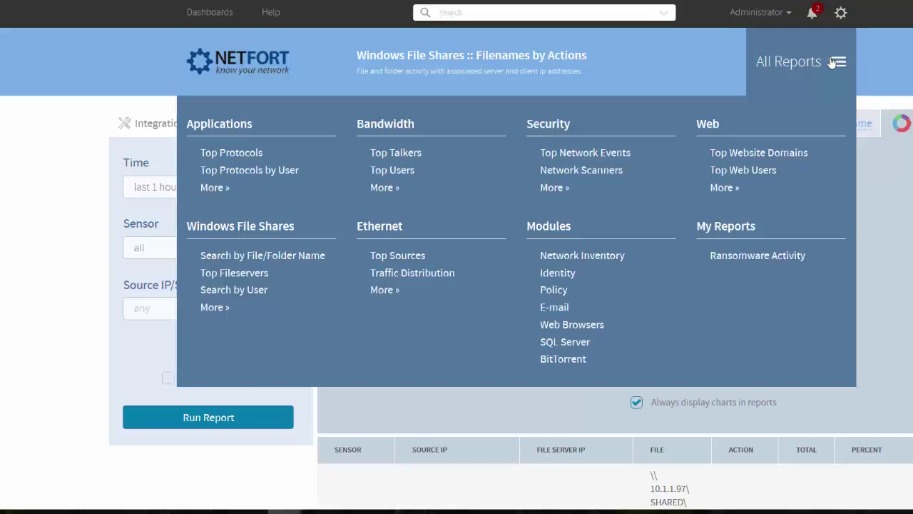
left_click(238, 256)
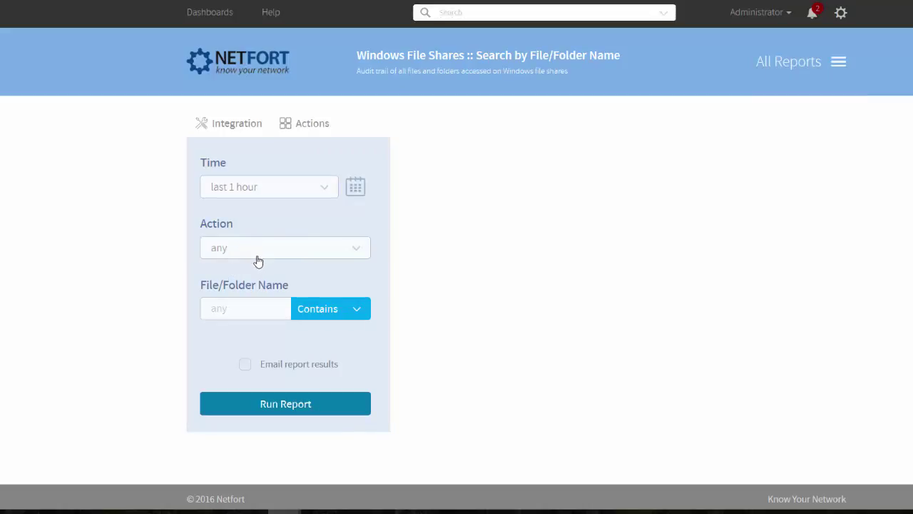
left_click(258, 252)
scroll(298, 379, "down", 1)
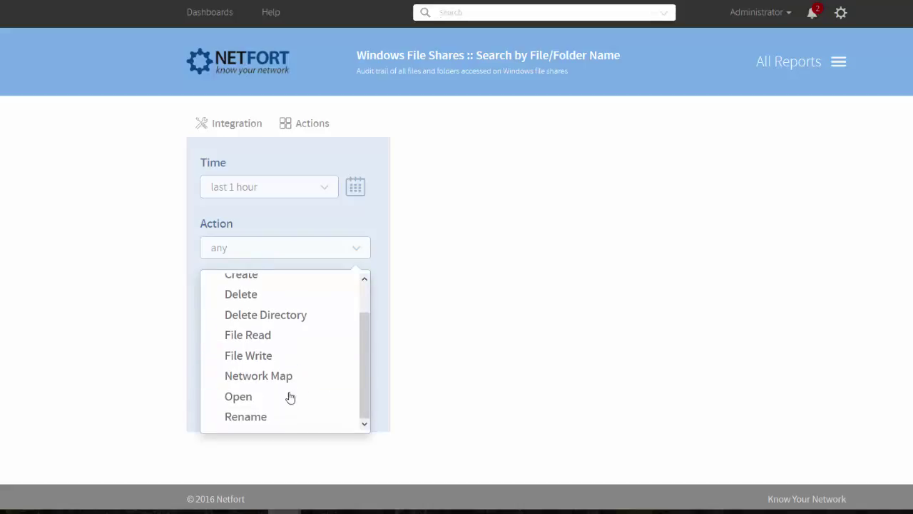
left_click(278, 419)
left_click(296, 411)
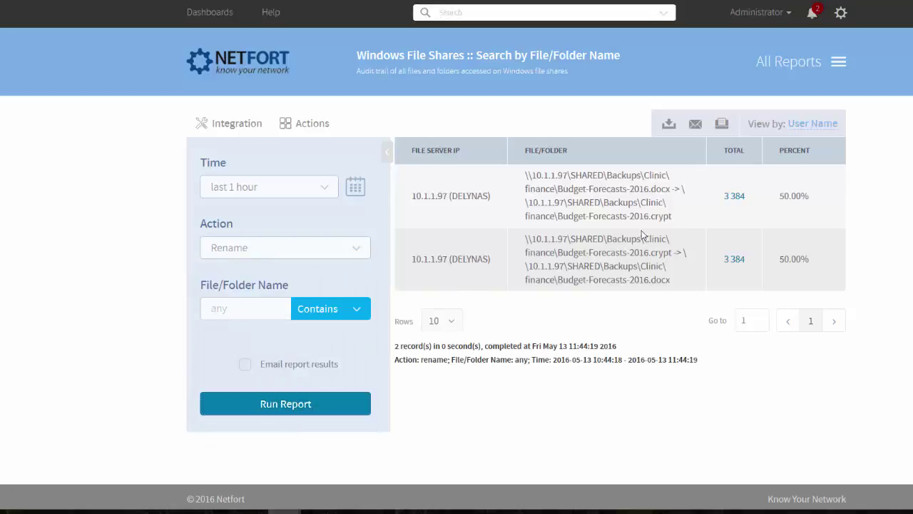
Step: Create a trend named 'File Renames' from this report, keeping Total checked
left_click(311, 125)
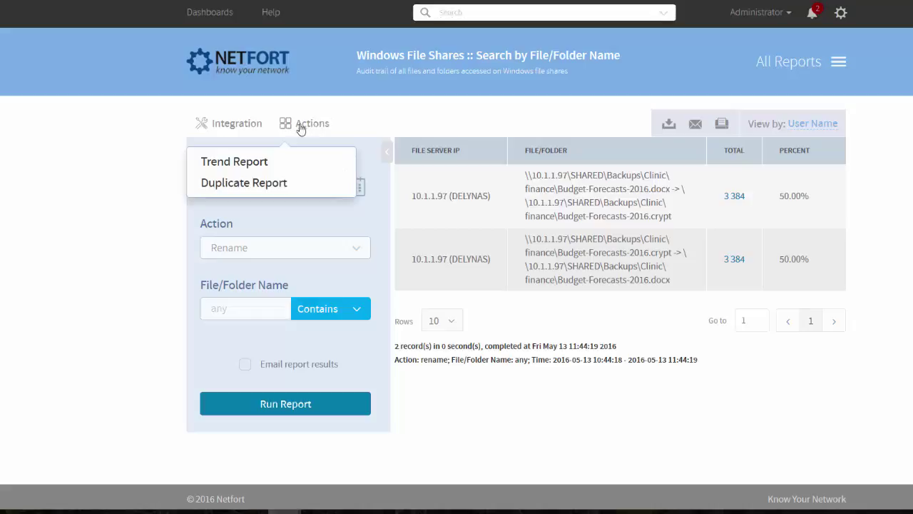
left_click(253, 162)
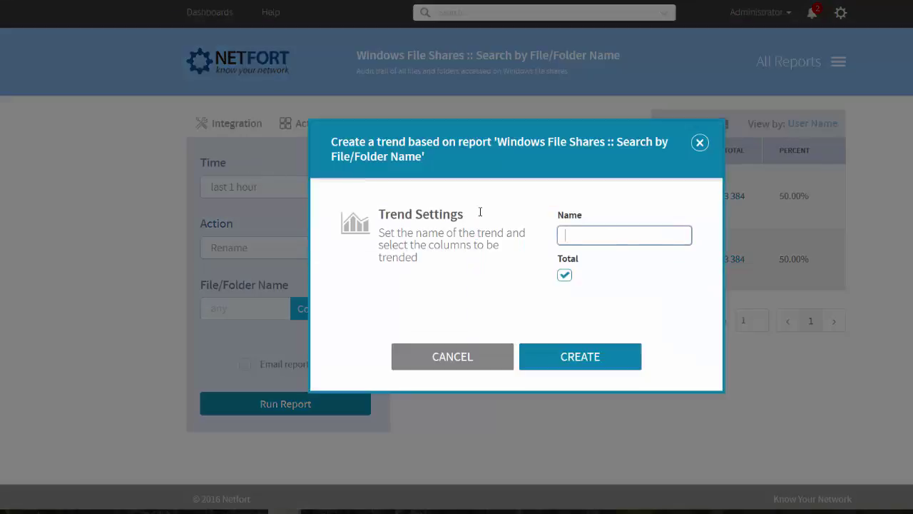
type("Rena")
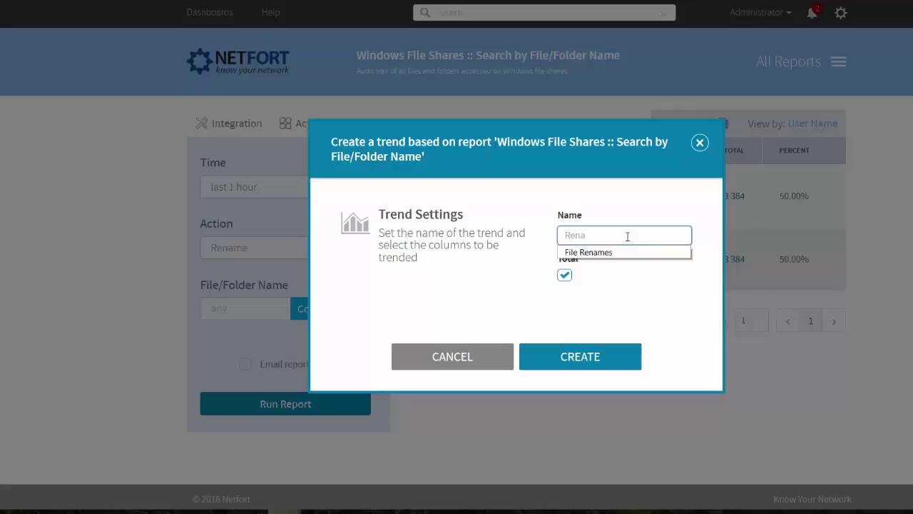
key("Down")
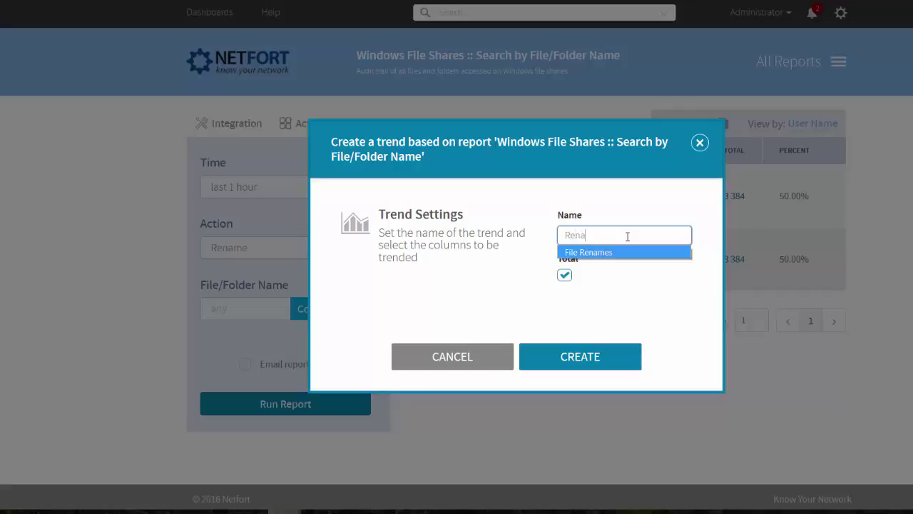
key("Return")
left_click(552, 358)
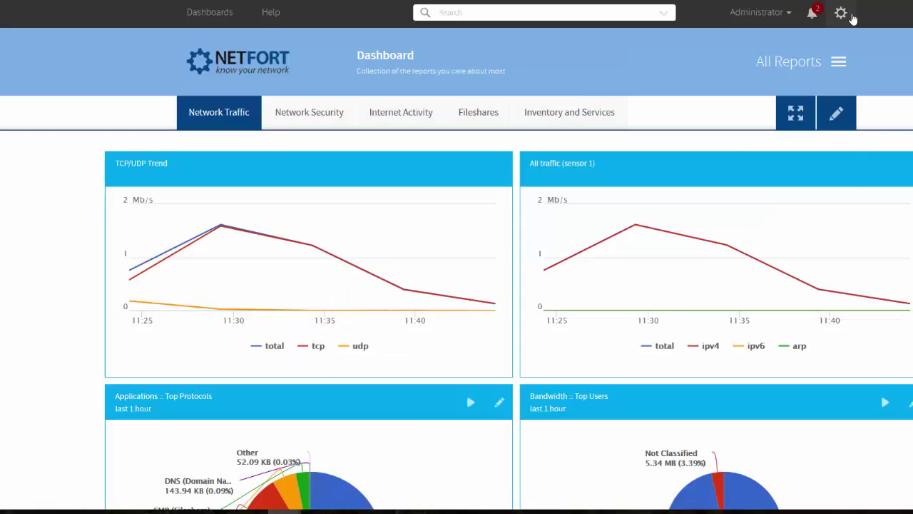
Step: Go to Settings > Trends and open the Alarms page for the File Renames trend
left_click(841, 13)
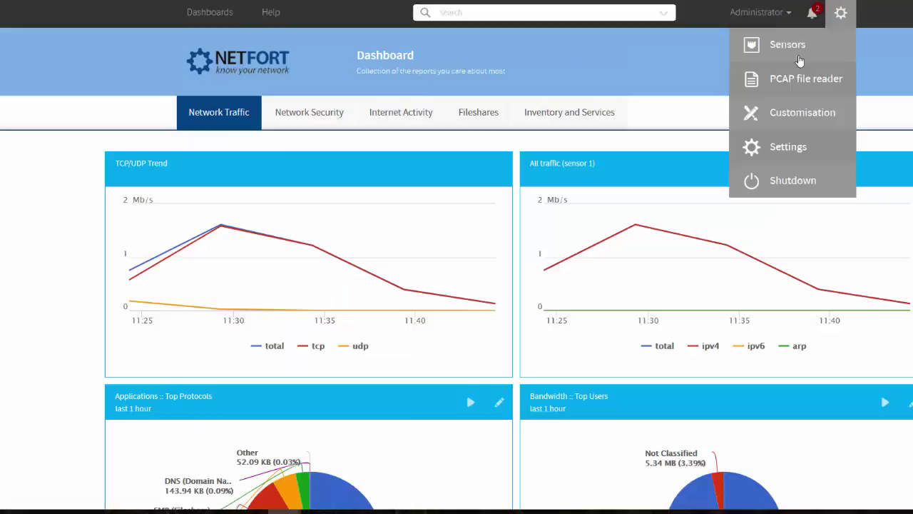
left_click(793, 147)
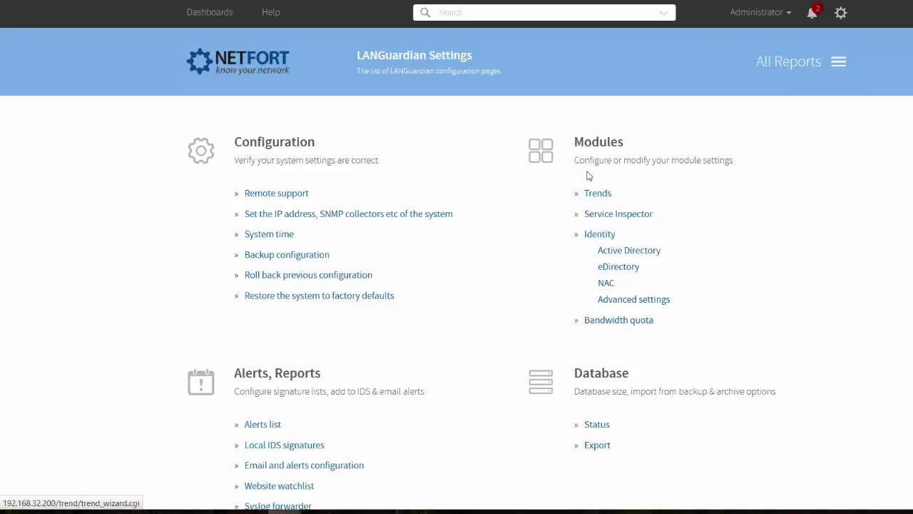
scroll(587, 175, "down", 2)
scroll(601, 152, "up", 2)
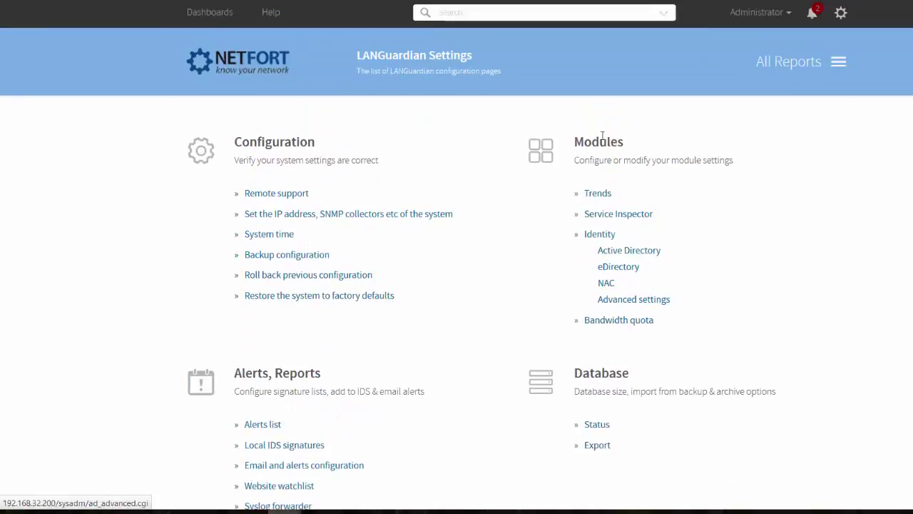
left_click(600, 195)
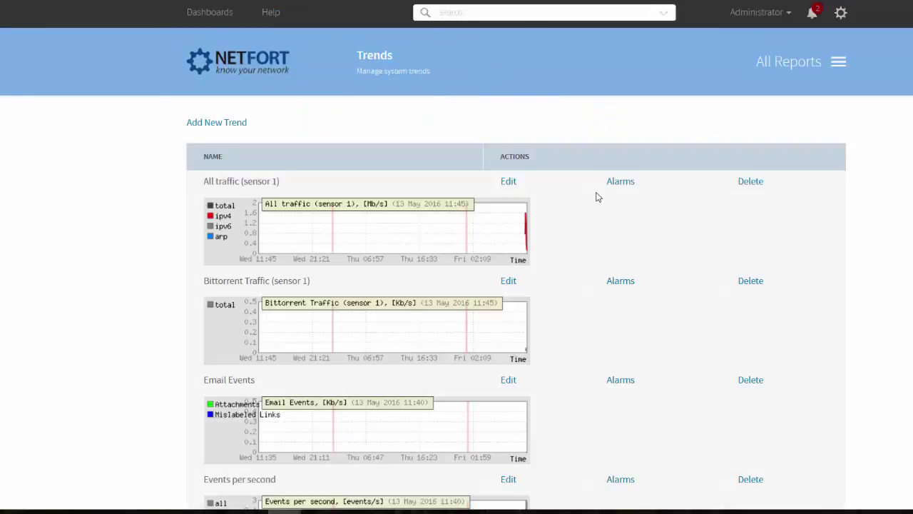
scroll(398, 180, "down", 5)
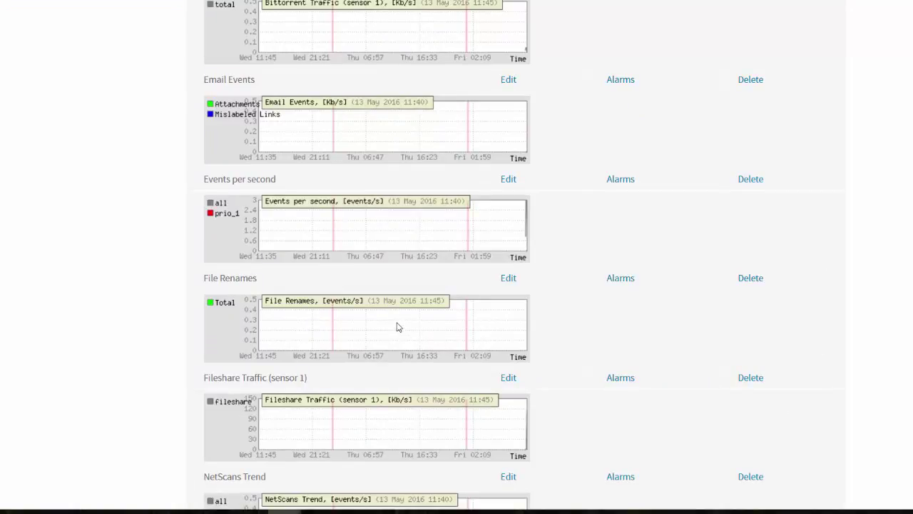
left_click(622, 280)
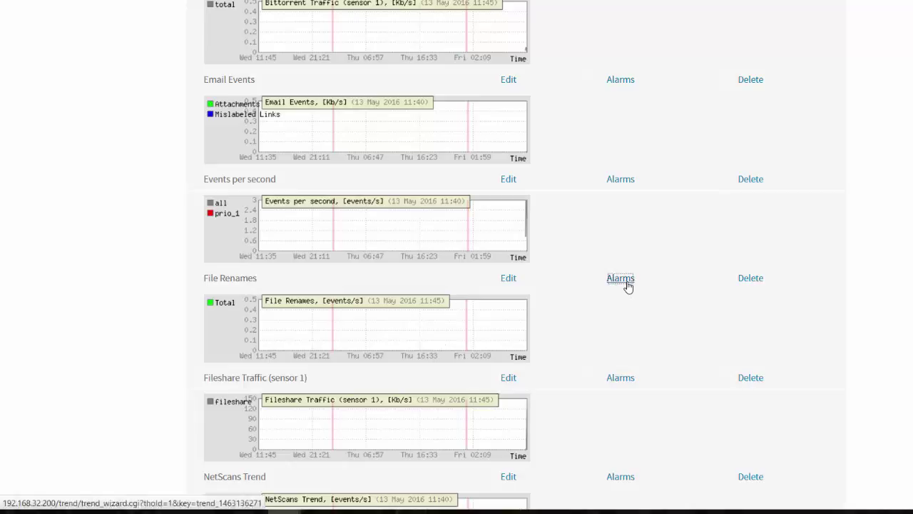
Step: Save alarm 'Potential Ransomware Attack' in set tvqwcg, sending email, described 'Check for Ransomware'
left_click(428, 220)
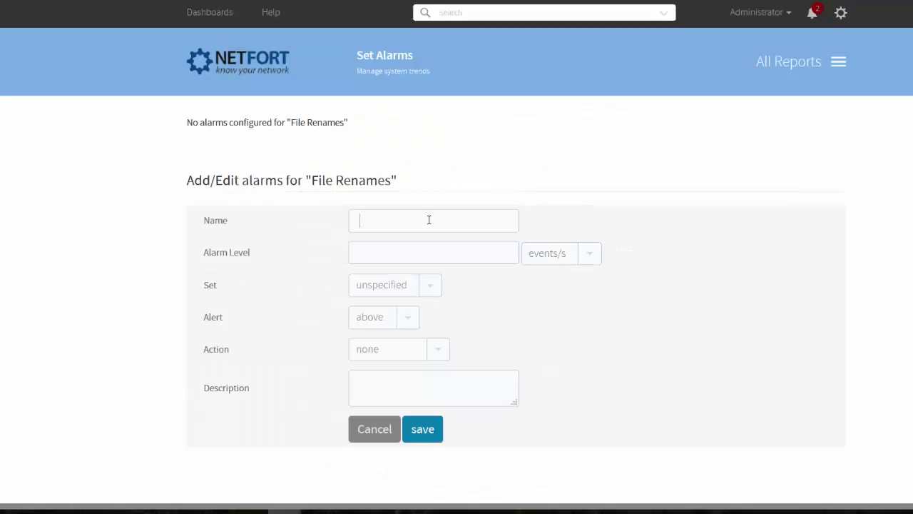
type("Potential Ransomware Attack")
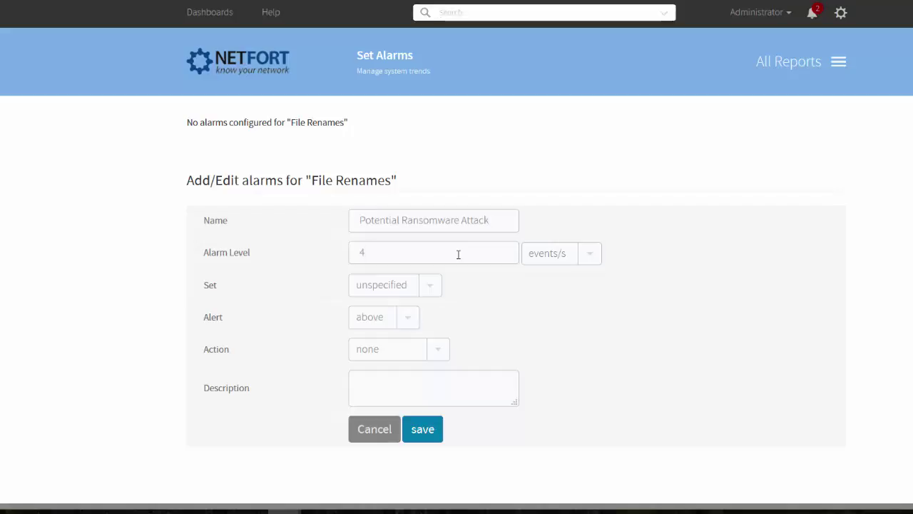
left_click(423, 291)
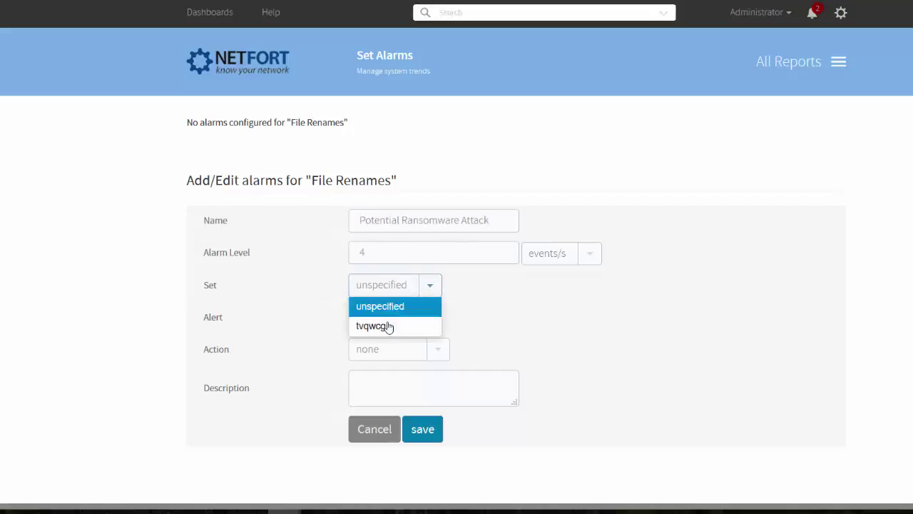
left_click(374, 323)
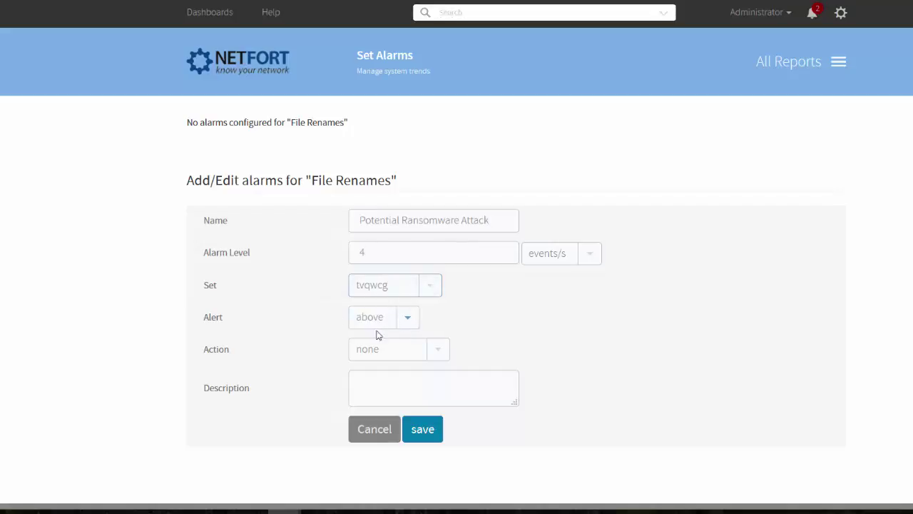
left_click(390, 354)
left_click(398, 389)
left_click(399, 391)
type("Check ")
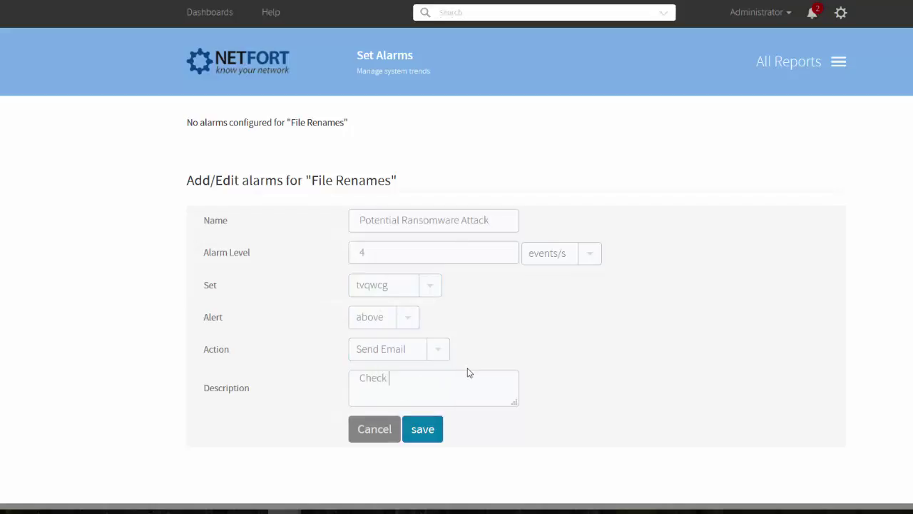
type("for Ransomware")
left_click(411, 434)
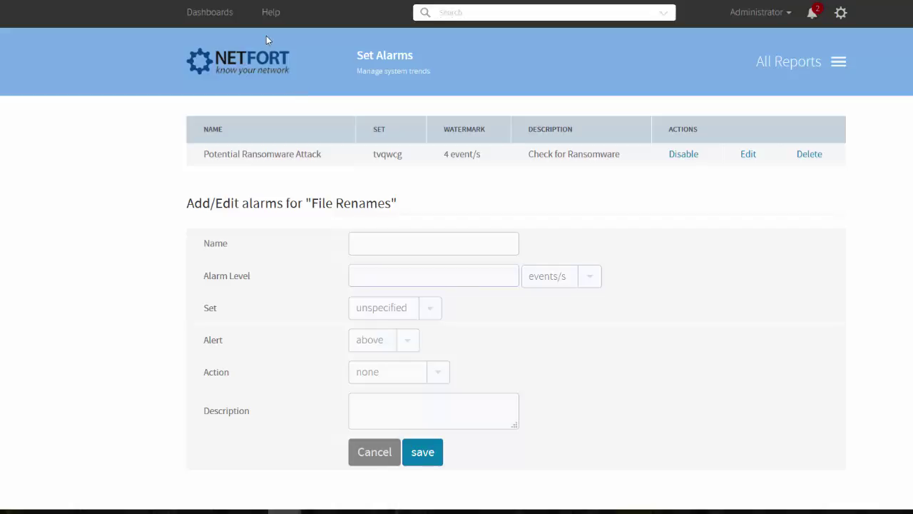
left_click(272, 69)
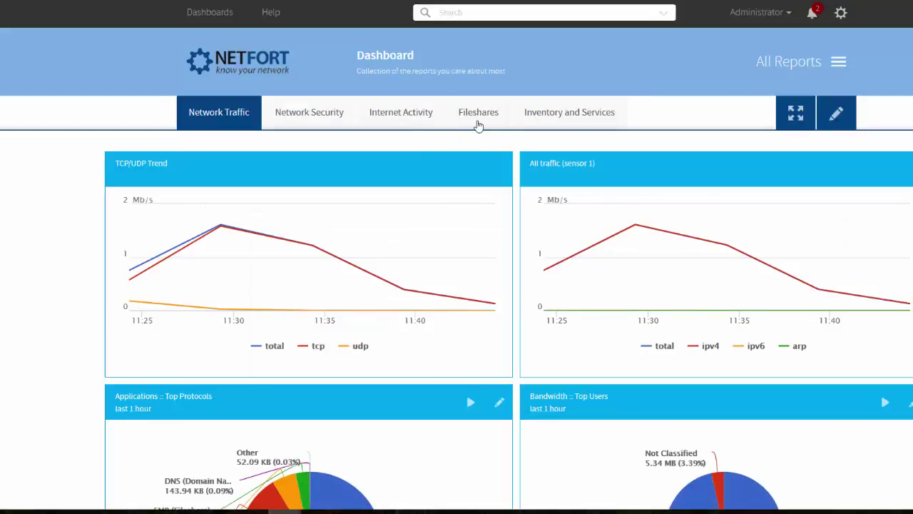
Step: Add Custom :: Ransomware Activity to the top of Fileshares Column 1 and save the dashboard
left_click(480, 120)
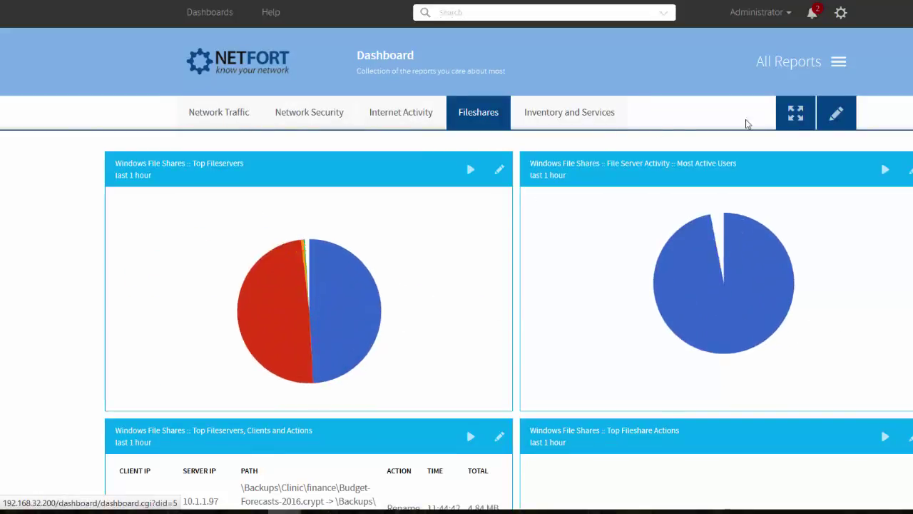
left_click(836, 113)
left_click(795, 146)
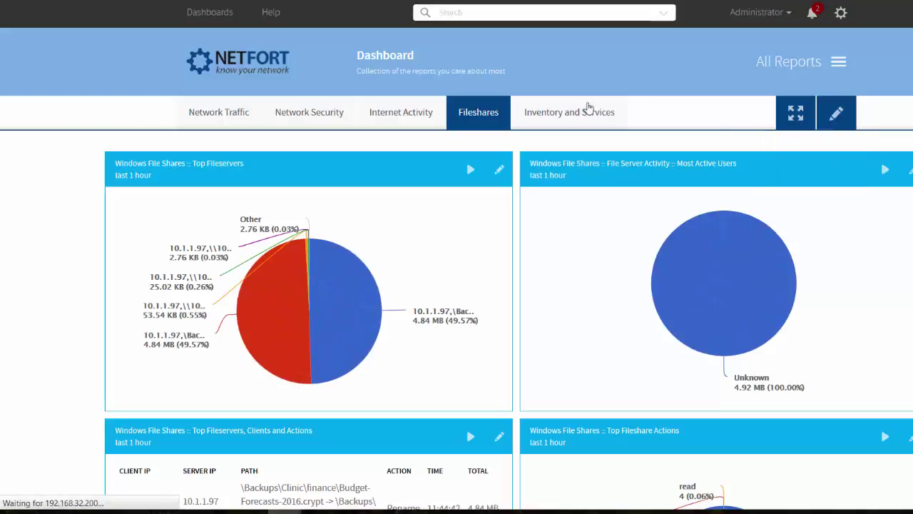
left_click(417, 169)
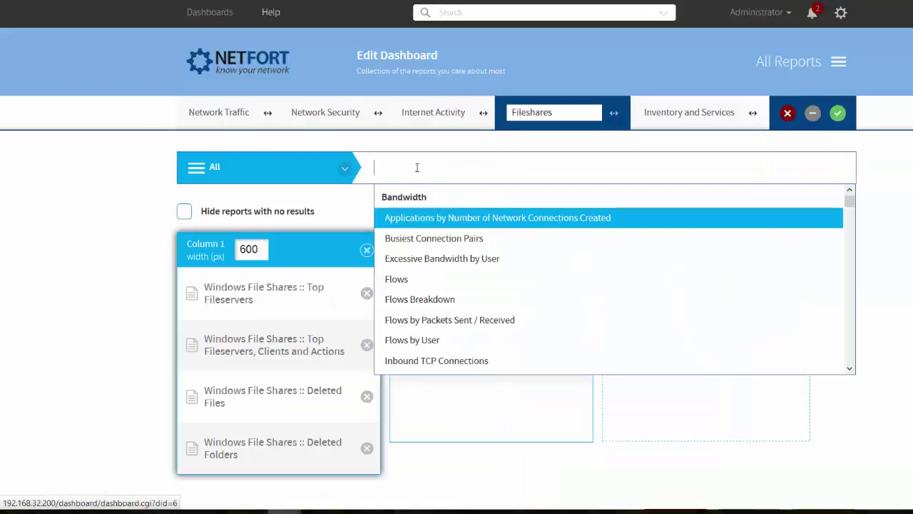
type("ran")
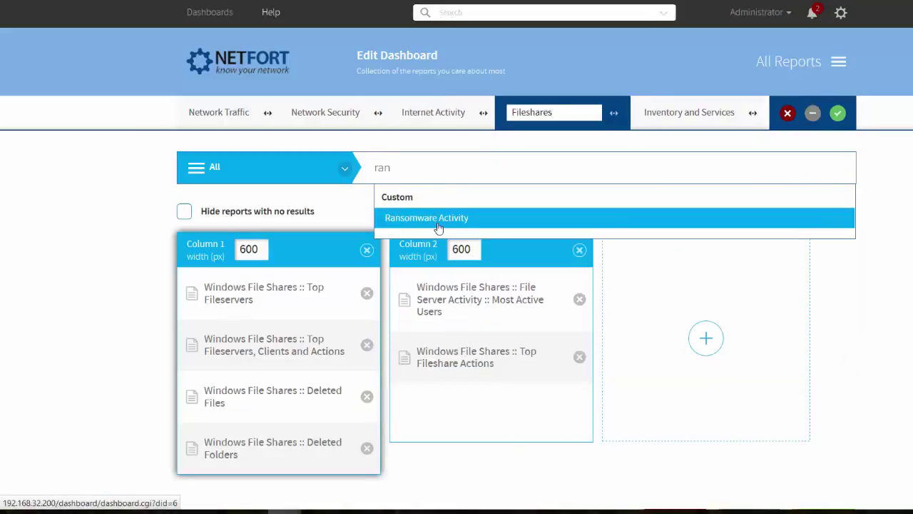
left_click(435, 226)
left_click_drag(326, 493, 317, 287)
left_click(839, 113)
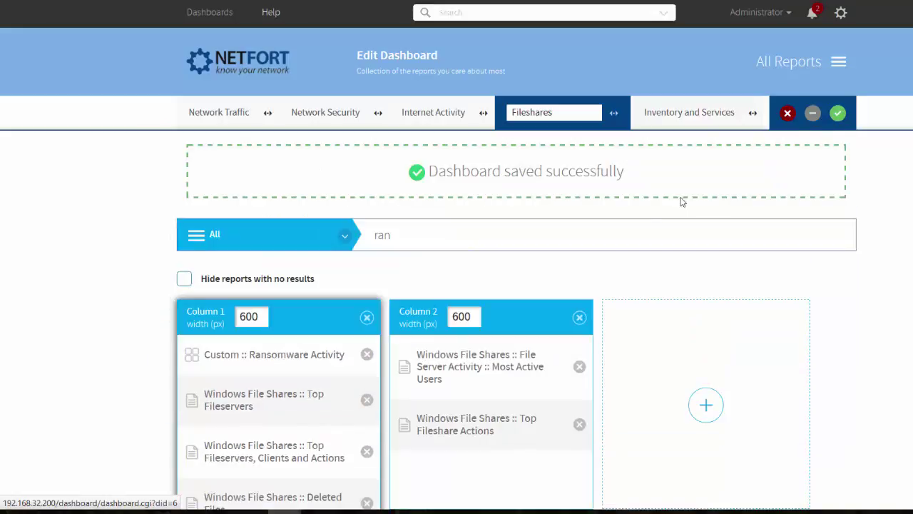